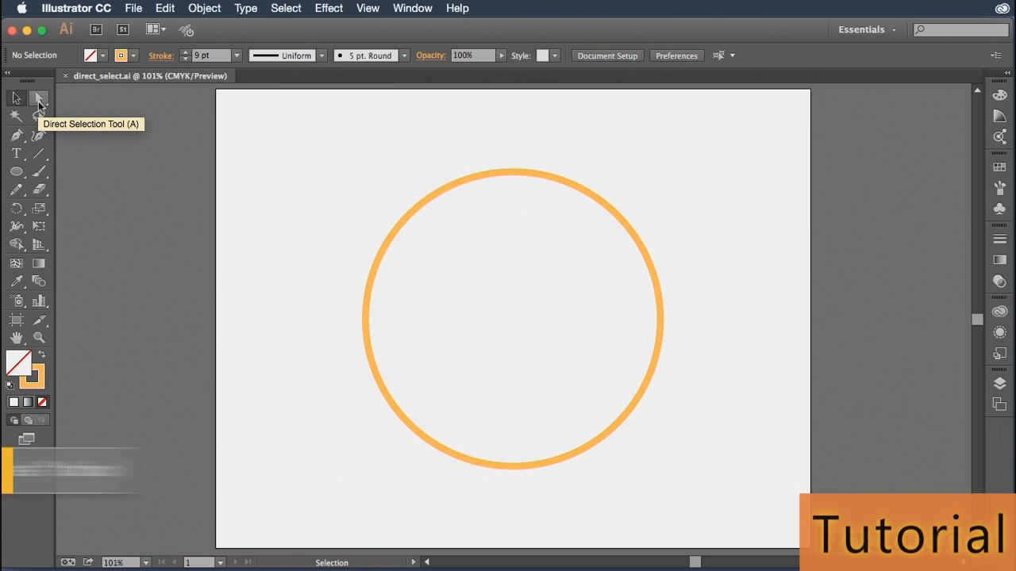
- Select the orange circle's path with the Direct Selection tool and isolate its top anchor point
left_click(39, 103)
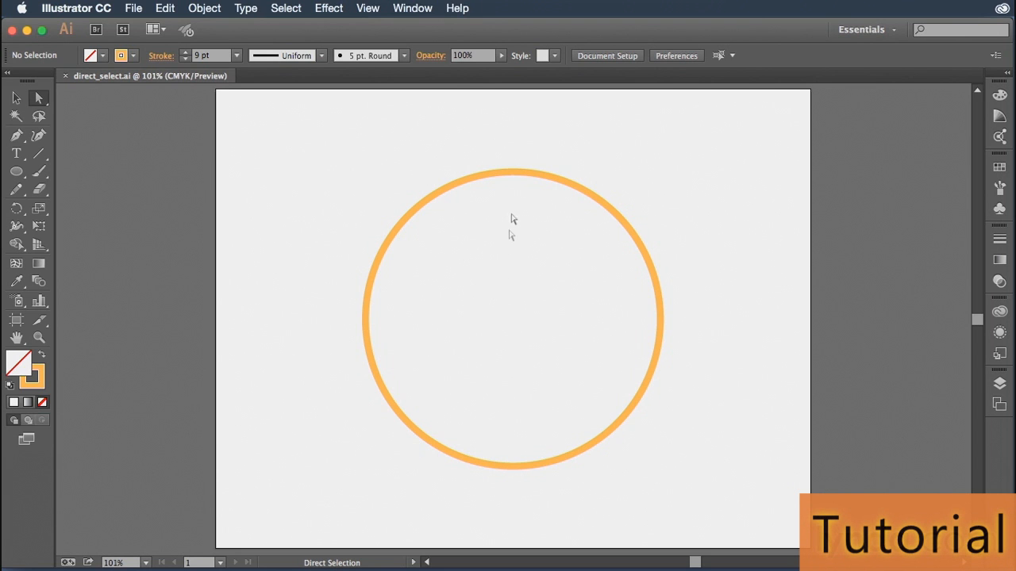
left_click(599, 204)
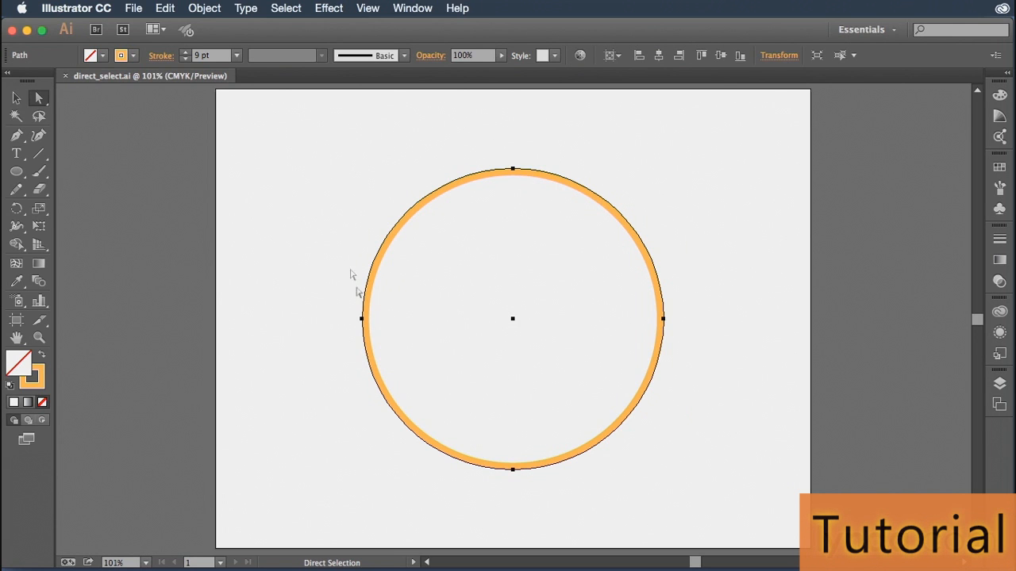
left_click(514, 171)
left_click(512, 170)
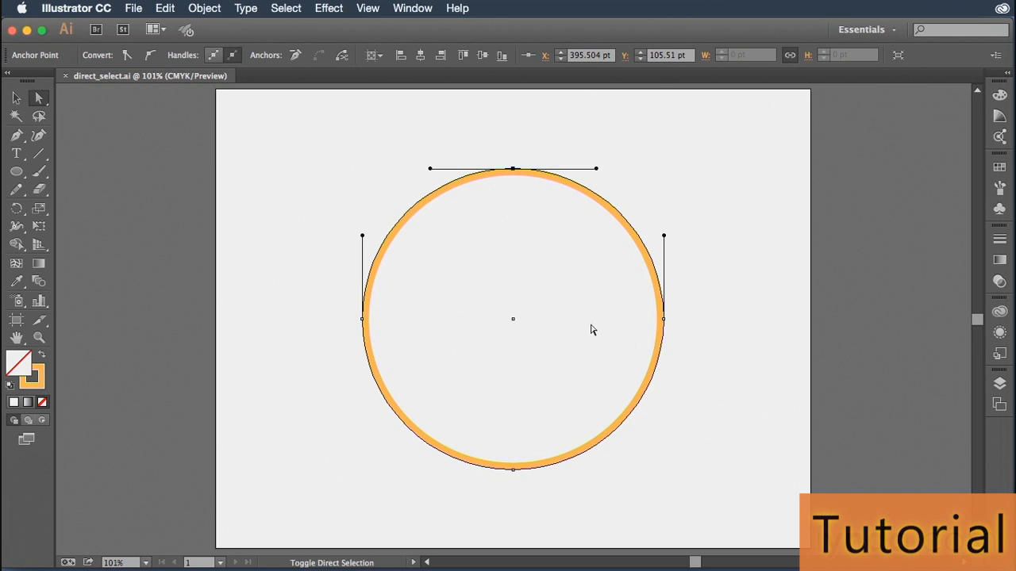
- Add the circle's right, bottom and left anchor points to the selection and clear the selection
left_click(663, 319, "shift")
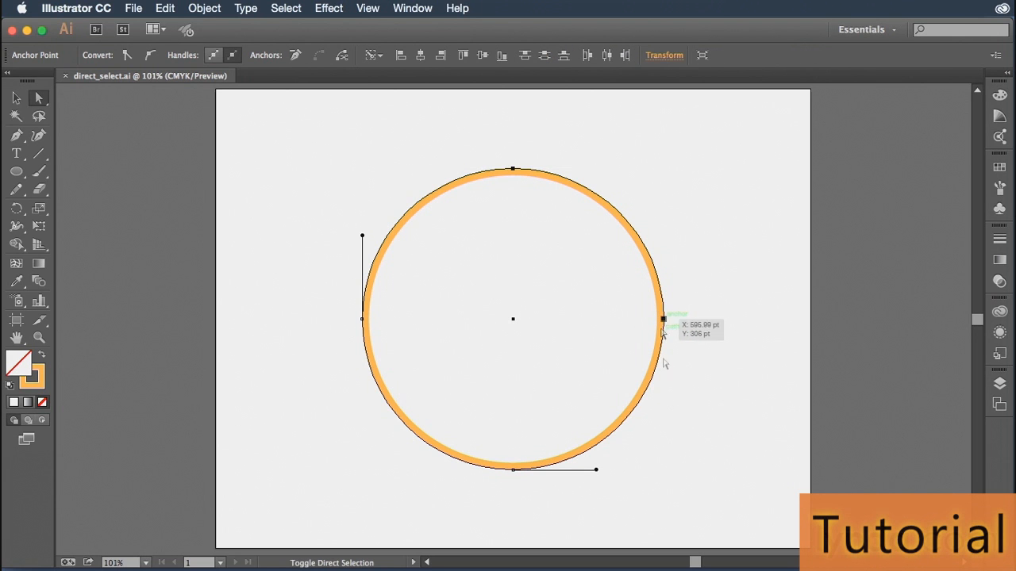
left_click(513, 471, "shift")
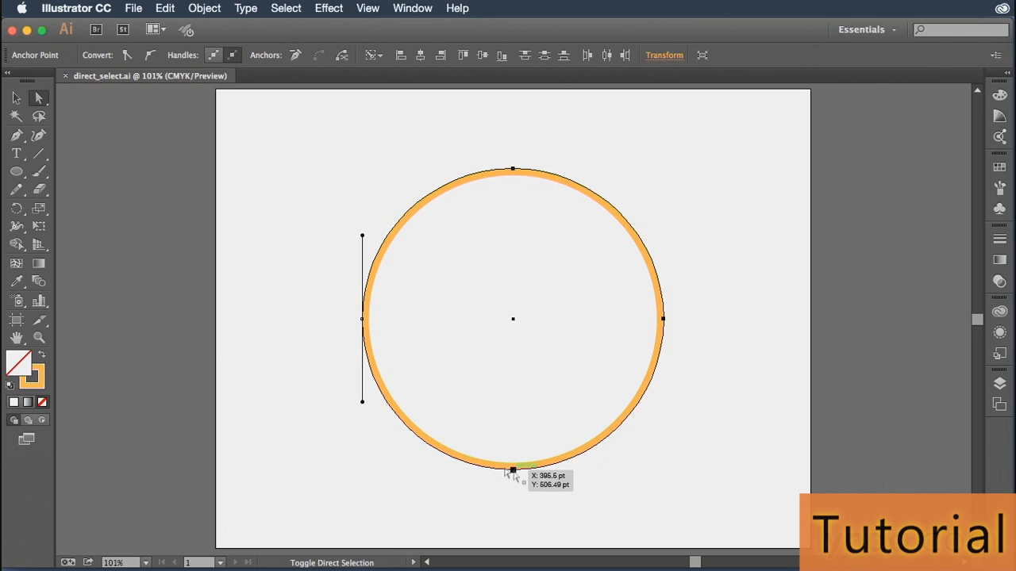
left_click(361, 319, "shift")
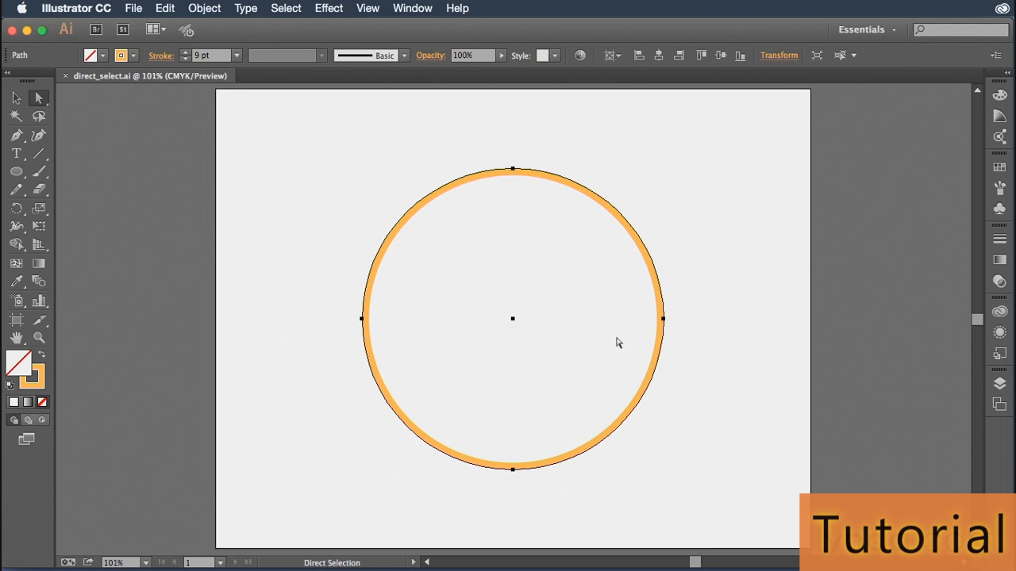
left_click(754, 281)
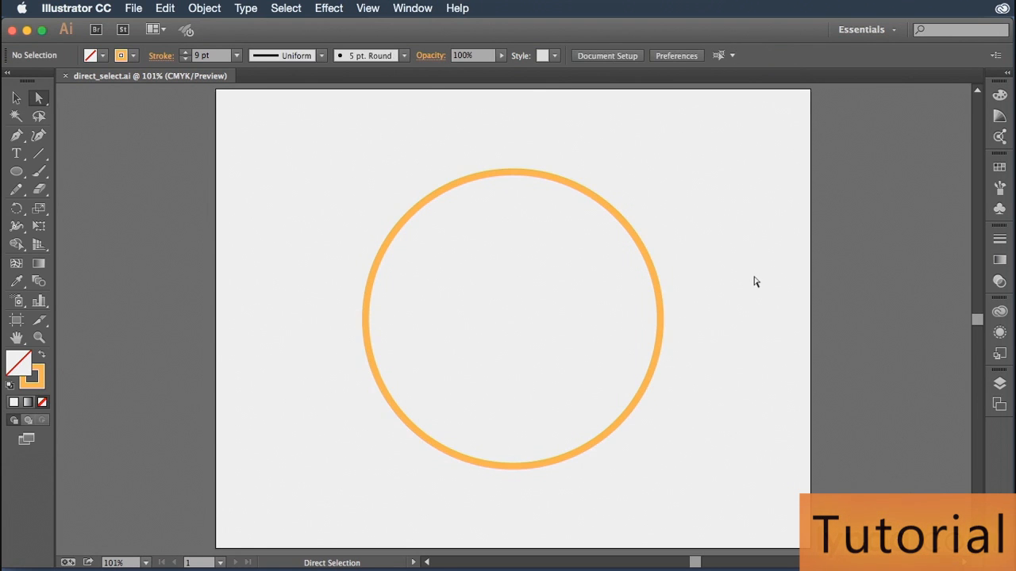
- Bend the circle's right side inward with the right anchor's upper direction handle and partly ease the handle back out
left_click(513, 170)
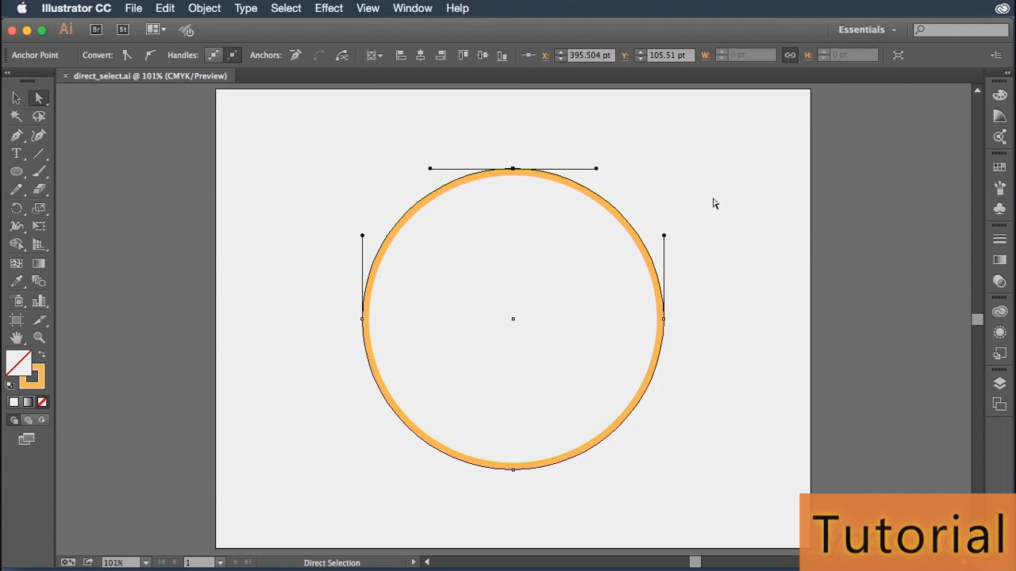
left_click(665, 236)
left_click_drag(665, 236, 593, 268)
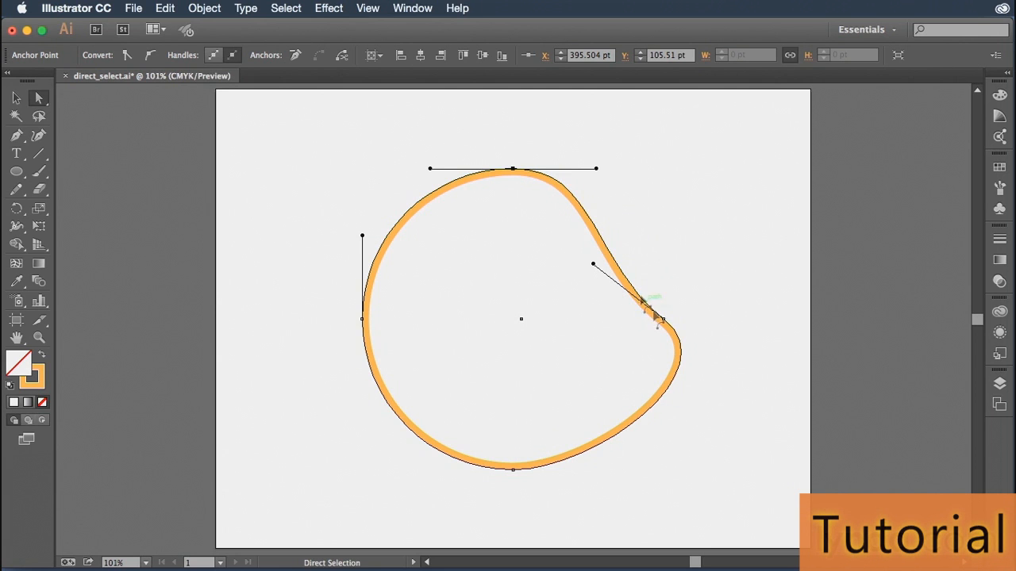
left_click(664, 320)
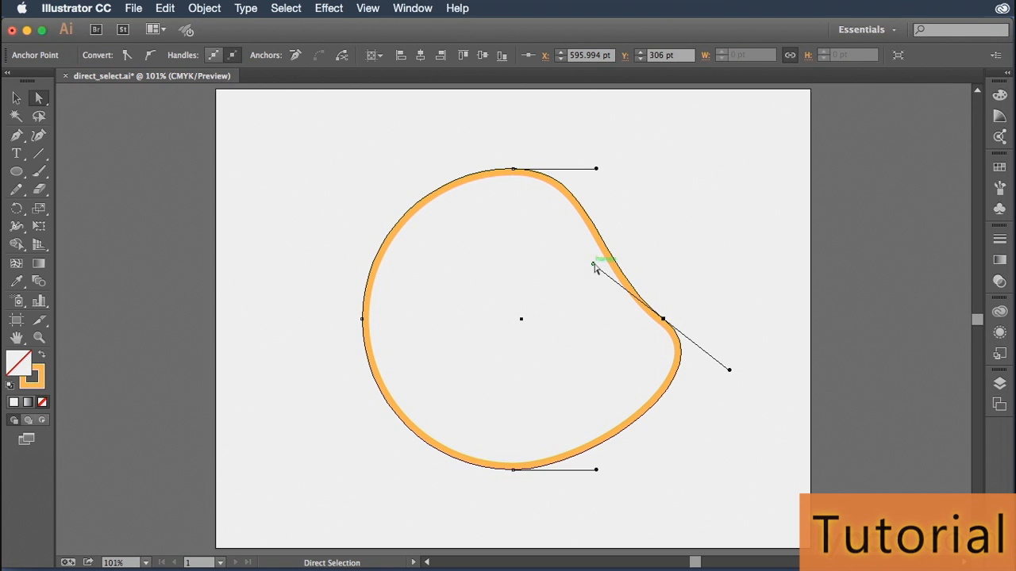
left_click_drag(594, 265, 645, 245)
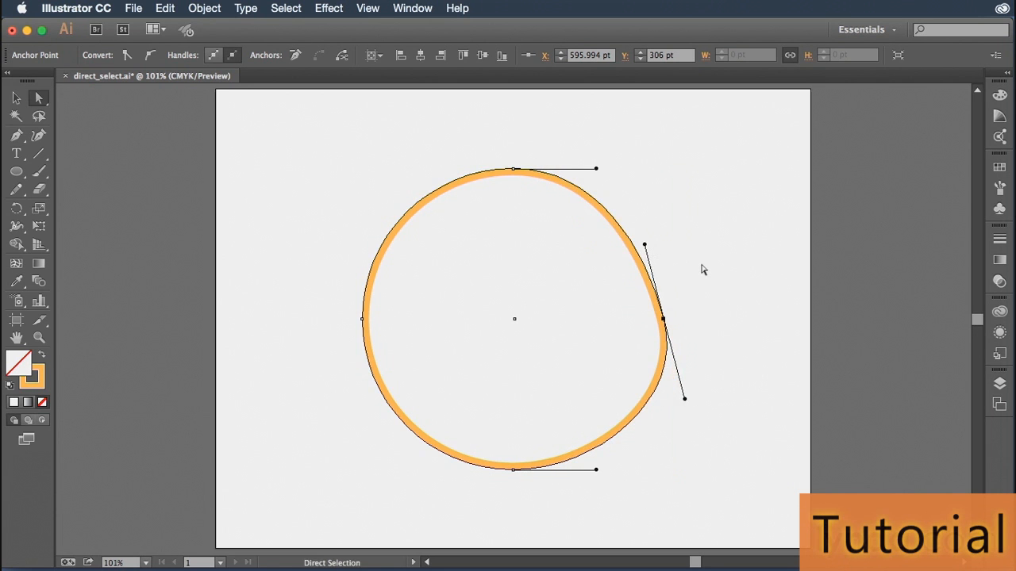
- Undo the handle adjustments on the circle's right anchor point
key("super+z")
key("super+z")
key("super+z")
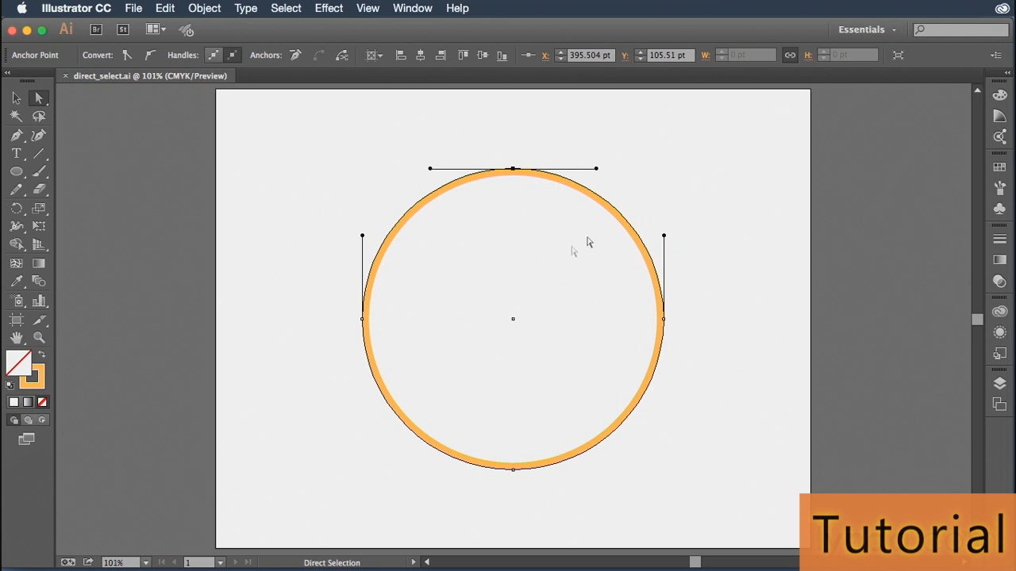
- Split the right anchor's direction handles, setting the upper one horizontally inward and the lower one down and outward
key("alt")
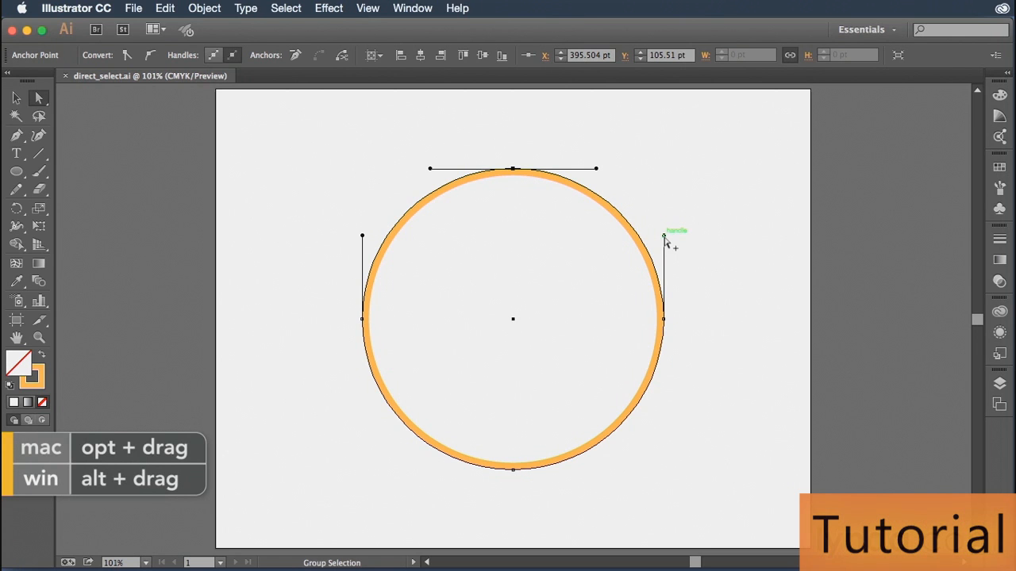
left_click_drag(665, 238, 651, 242)
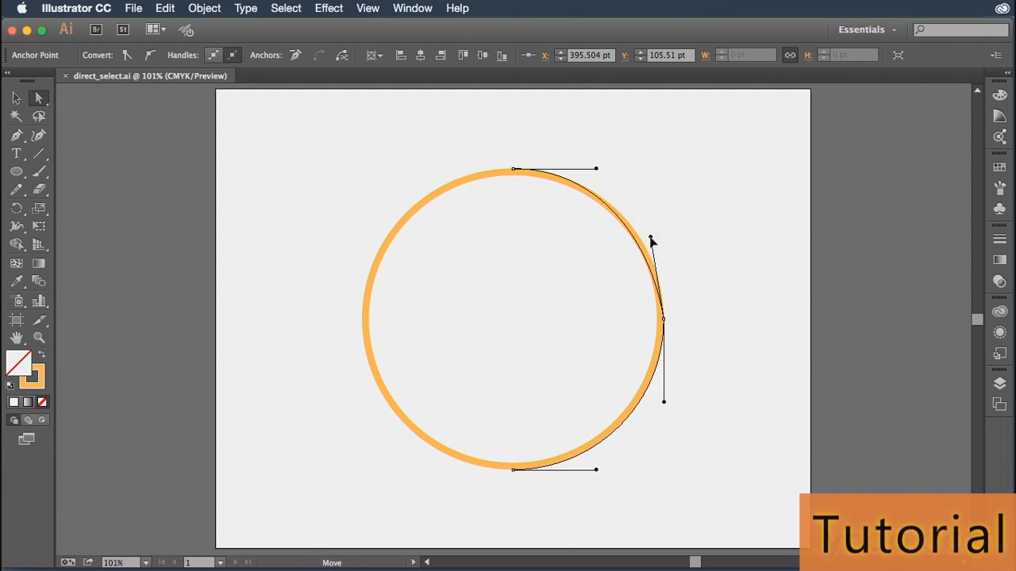
left_click_drag(648, 238, 545, 320)
left_click_drag(665, 320, 721, 411)
- Swing the top anchor's right handle independently down into the shape, making a pointed tip with a deep concave curve
mouse_move(597, 170)
left_mouse_down()
mouse_move(596, 193)
mouse_move(570, 224)
mouse_move(589, 216)
mouse_move(610, 176)
left_mouse_up()
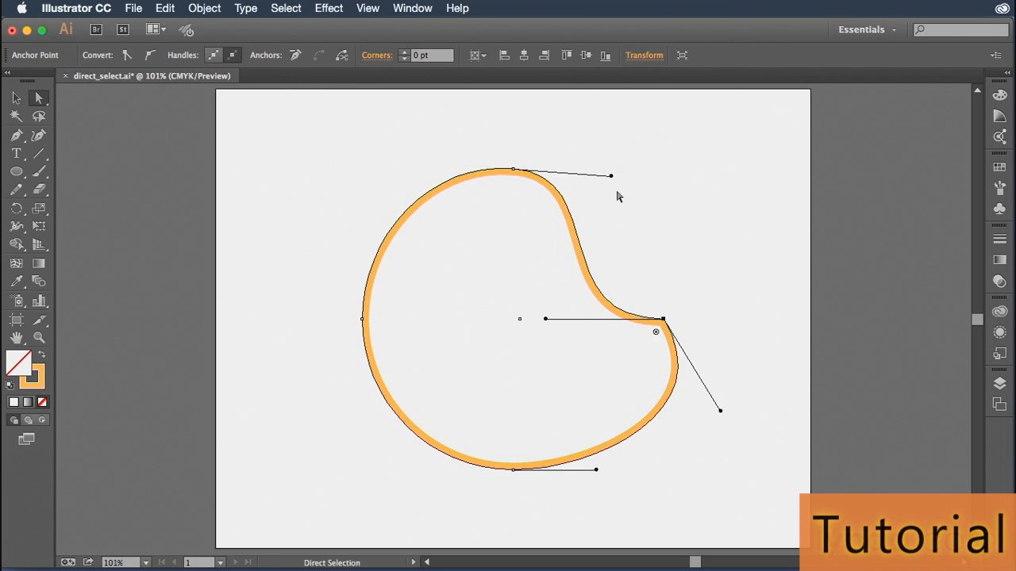
key("super+z")
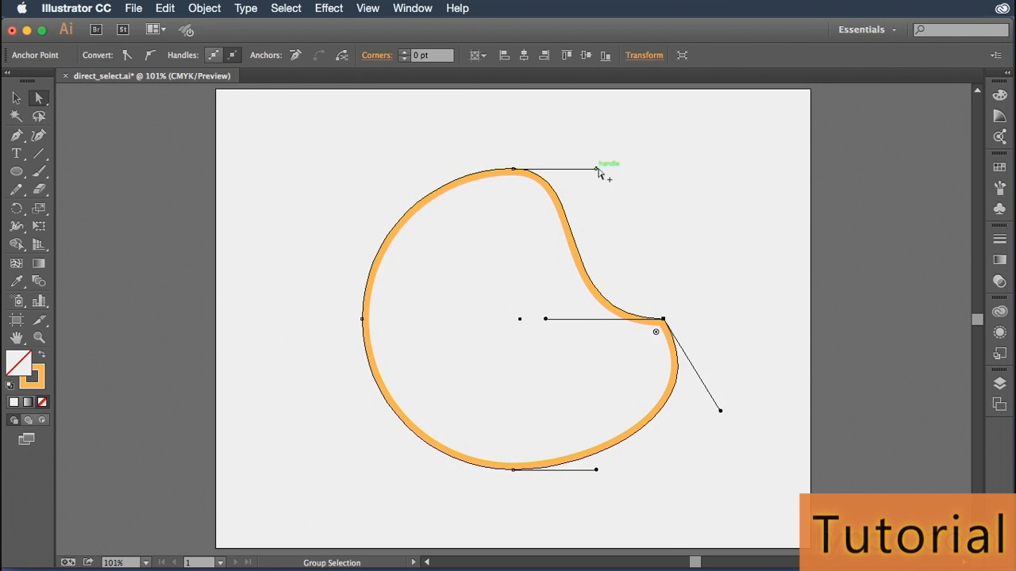
left_click_drag(598, 170, 399, 246)
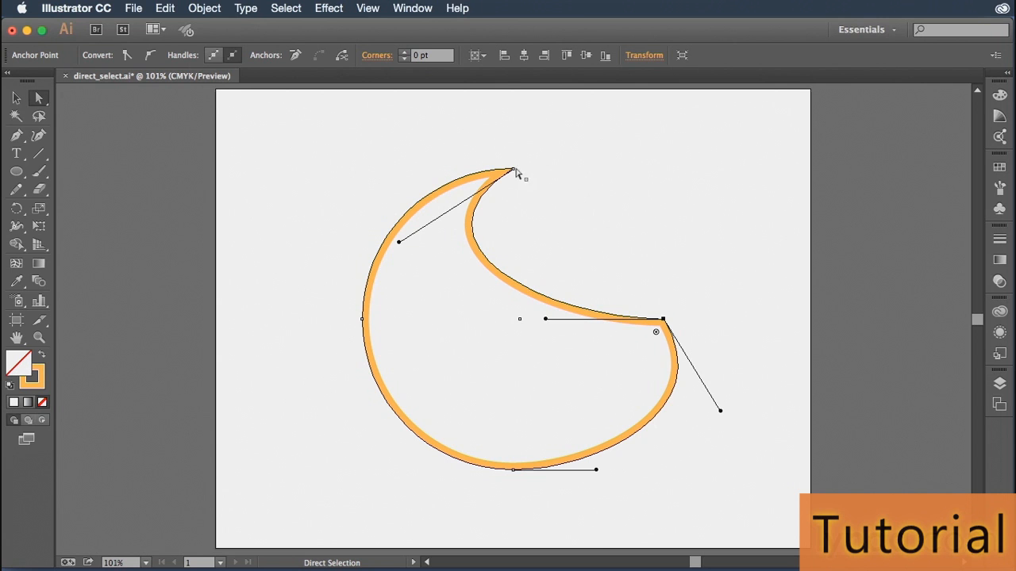
- Move the left anchor outward to about X 123, Y 293 pt and the bottom anchor down to about X 396, Y 536 pt
left_click(362, 319)
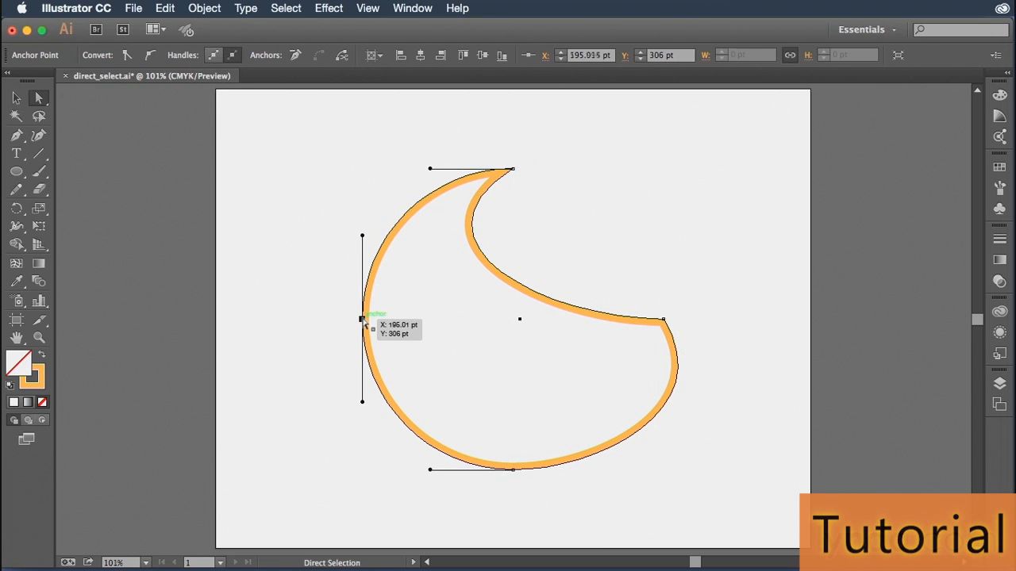
left_click_drag(362, 319, 308, 309)
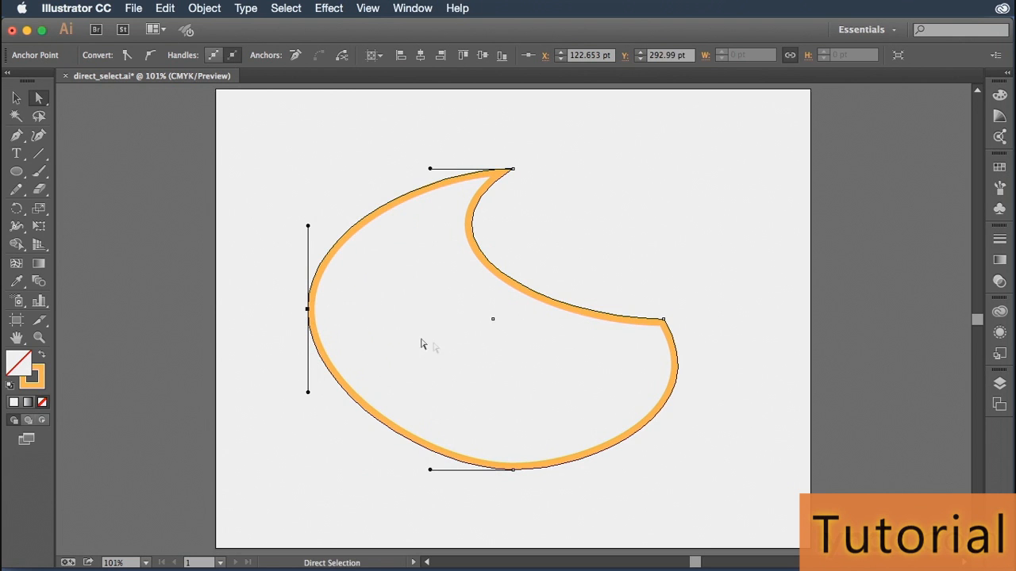
left_click(512, 469)
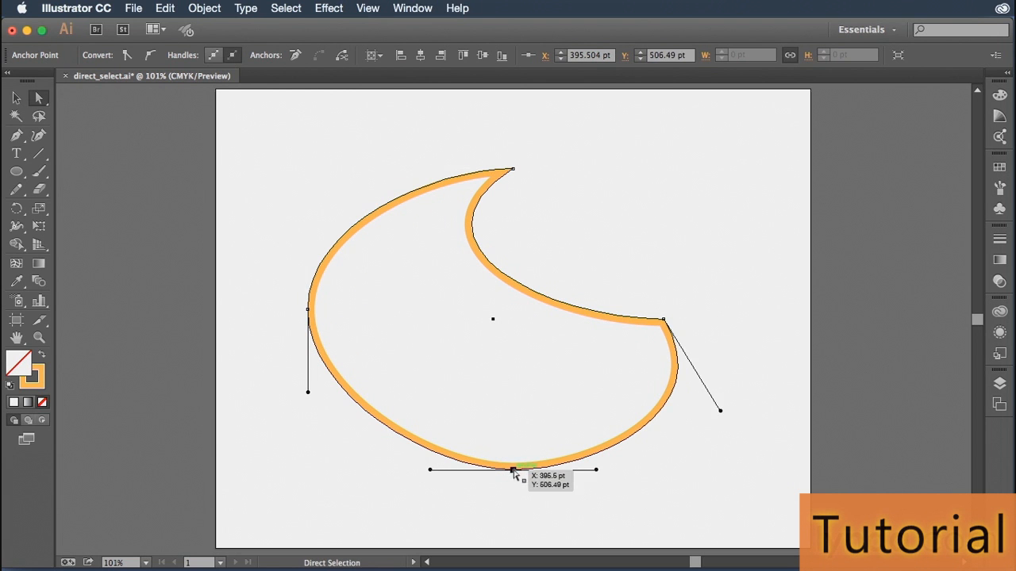
left_click_drag(512, 473, 526, 475)
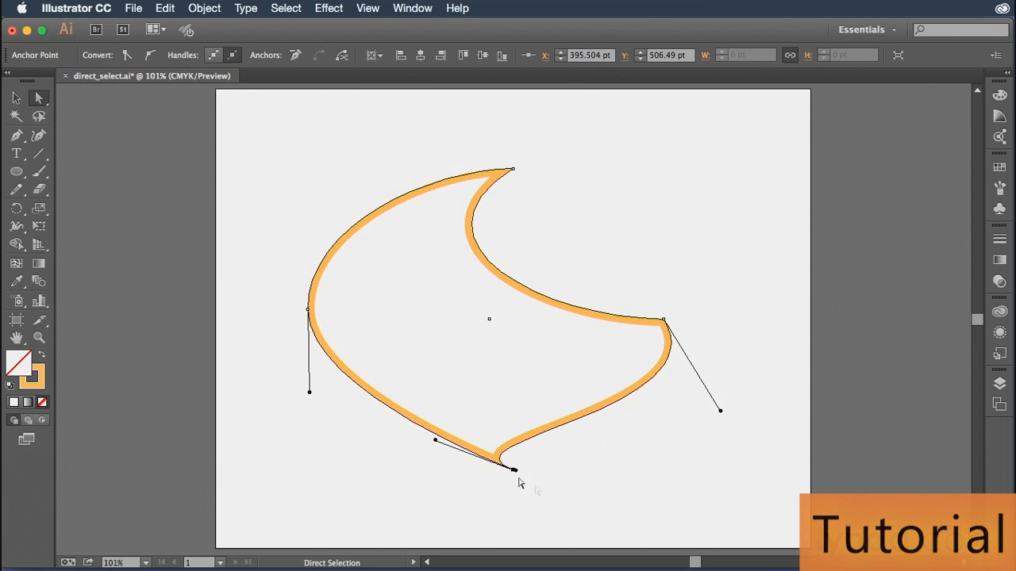
key("super+z")
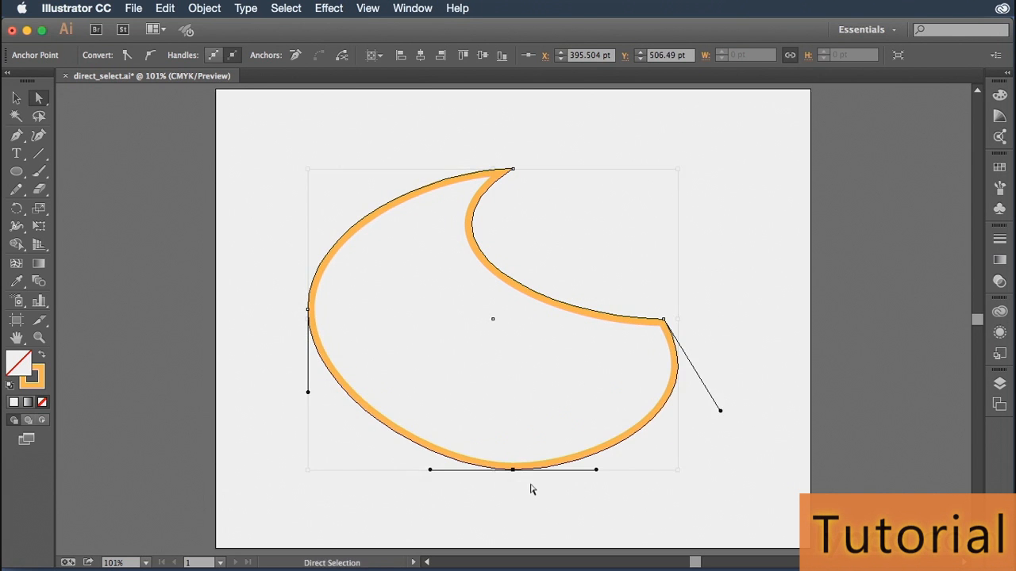
left_click_drag(515, 473, 516, 498)
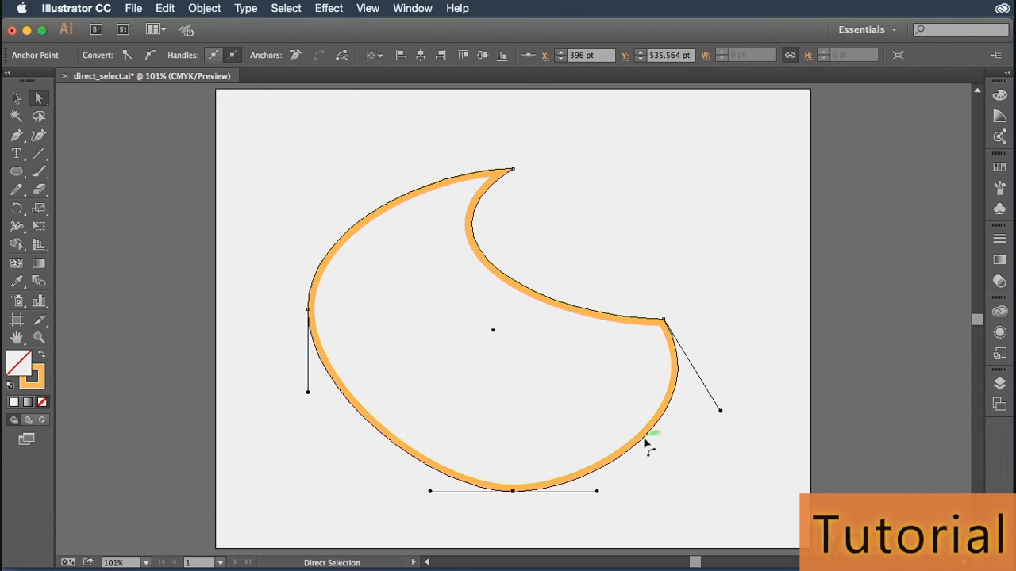
- Reshape the right-hand curve segments directly, bowing the concave upper one outward and pulling the lower one inward
mouse_move(645, 441)
left_mouse_down()
mouse_move(568, 399)
mouse_move(682, 471)
mouse_move(641, 451)
left_mouse_up()
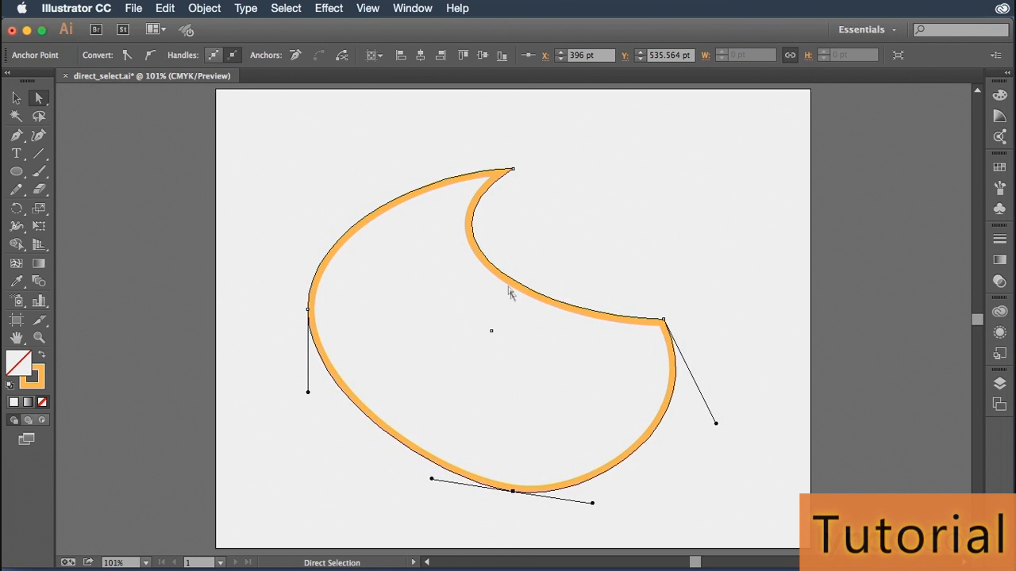
left_click_drag(481, 253, 628, 219)
left_click_drag(664, 319, 631, 414)
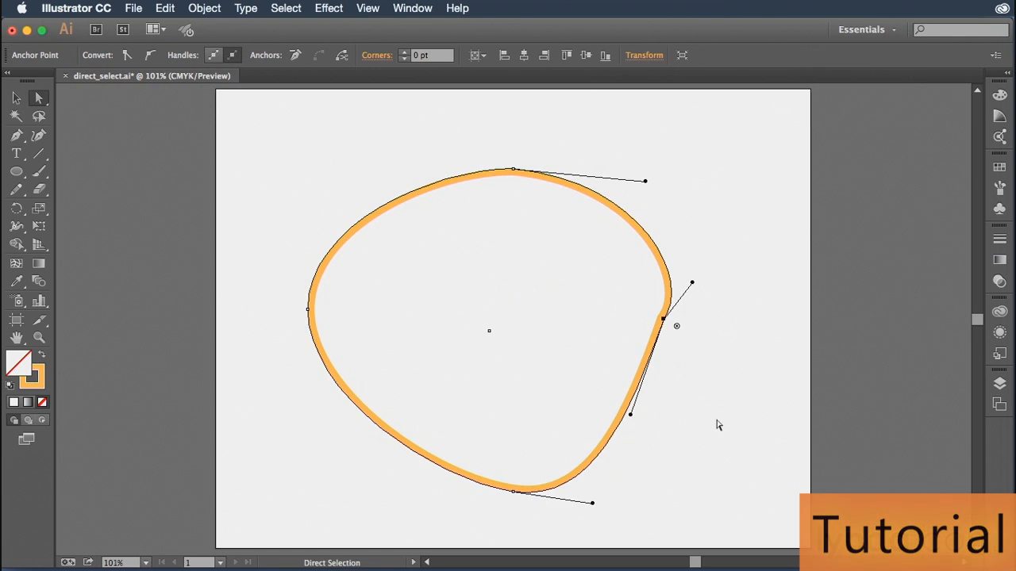
- Undo all the anchor, handle and segment edits back to the original circle and deselect it
key("super+z")
key("super+z")
key("super+z")
key("super+z")
key("super+z")
key("super+z")
key("super+z")
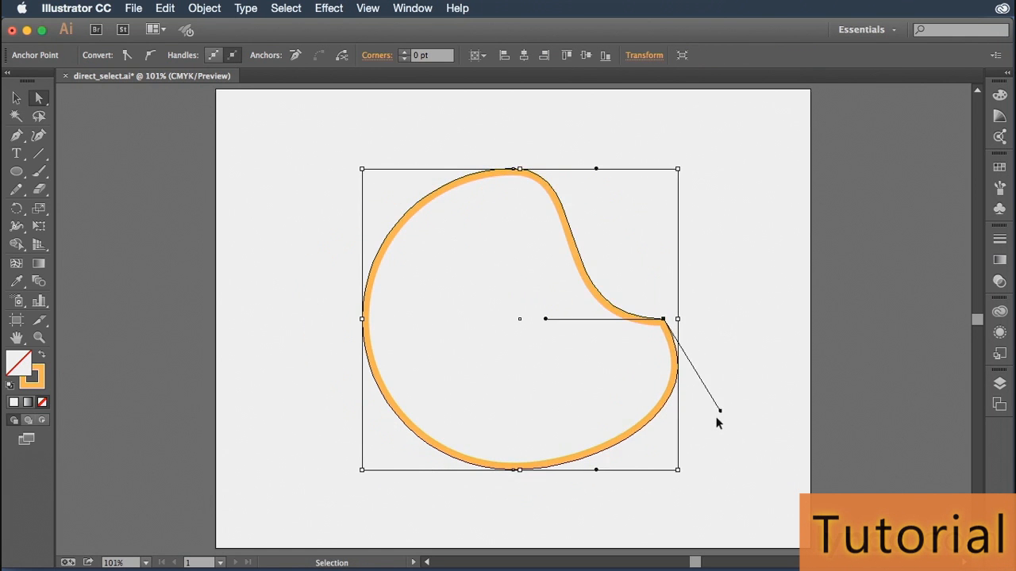
left_click(725, 333)
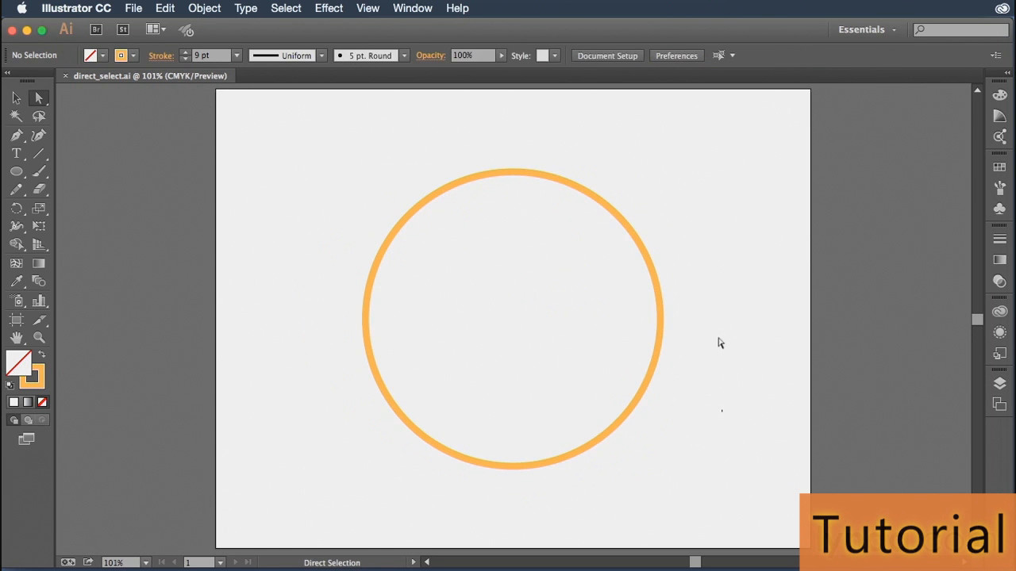
- Select the circle's top, left and right anchor points one after another to show each one's direction handles
left_click(513, 170)
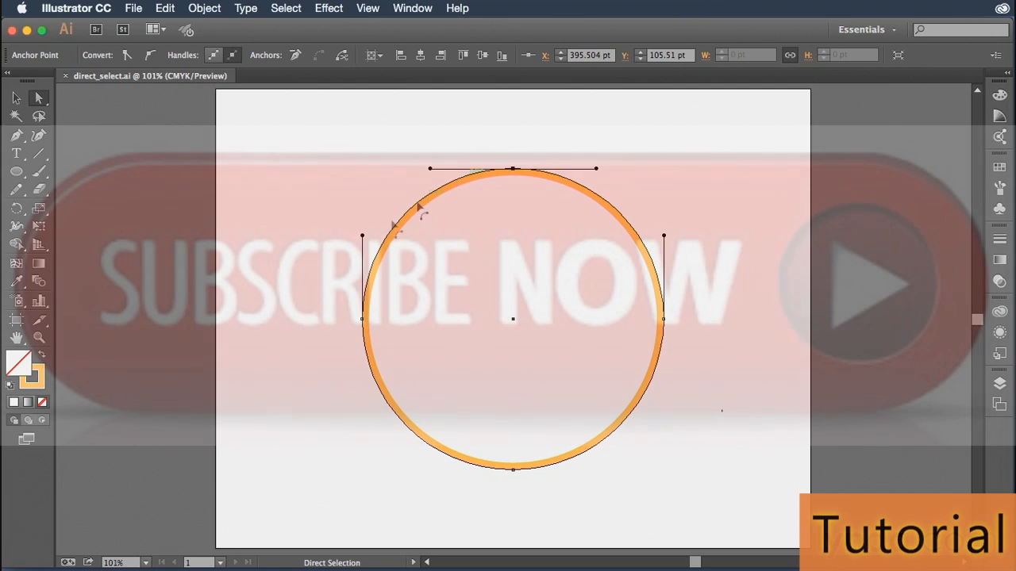
left_click(363, 320)
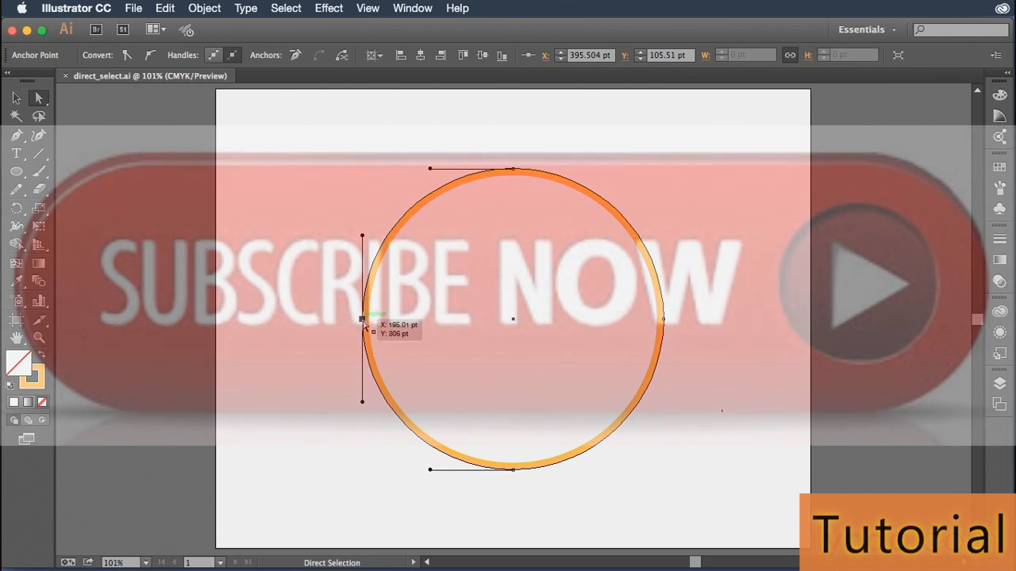
left_click(665, 319)
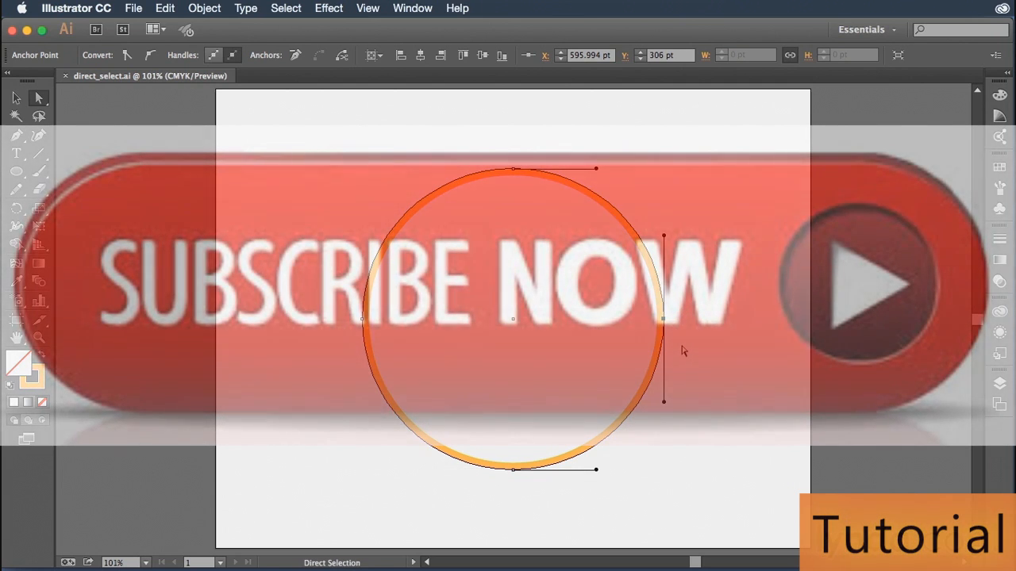